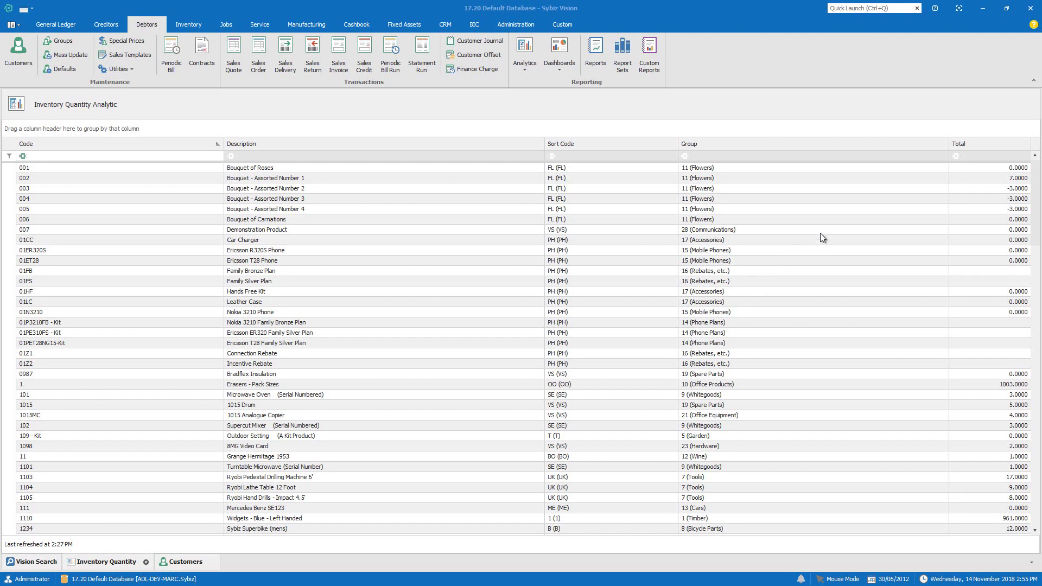
Step: Apply the coloured three-arrow Positive/Negative icon set as conditional formatting on the Total column of the Inventory Quantity Analytic
{"action": "right_click", "coordinate": [974, 142]}
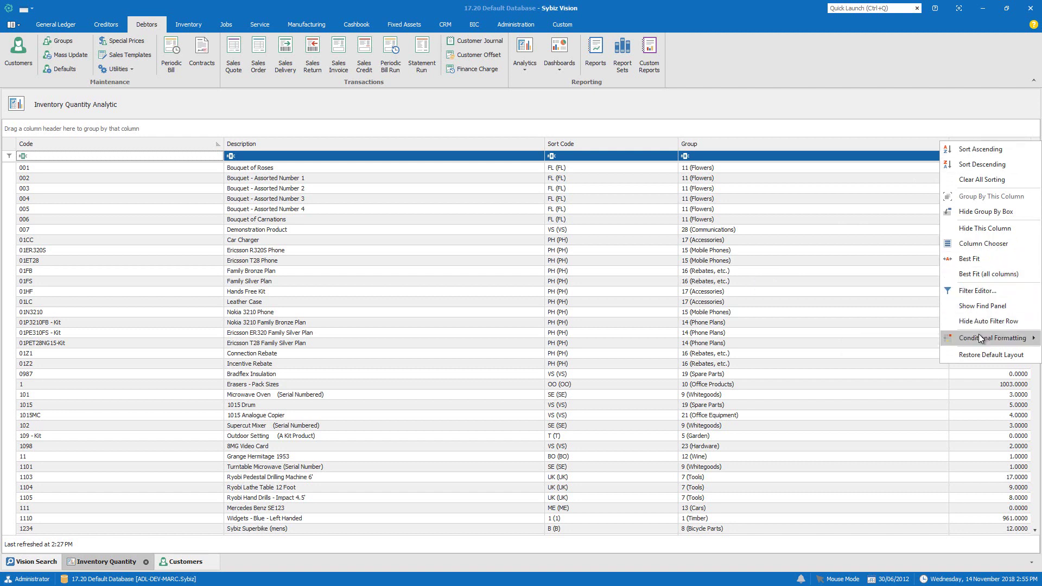
{"action": "mouse_move", "coordinate": [980, 337]}
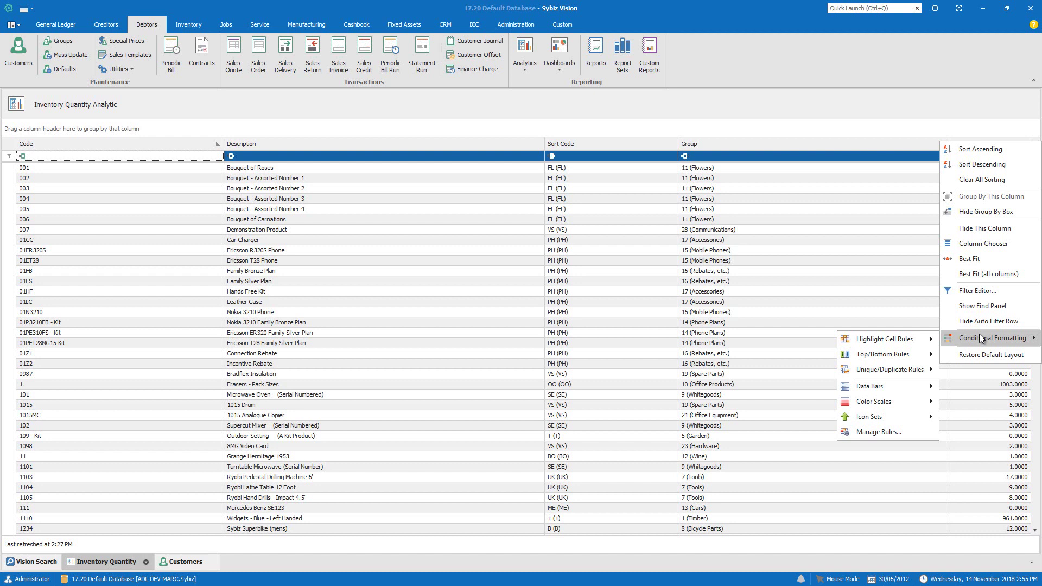
{"action": "mouse_move", "coordinate": [917, 339]}
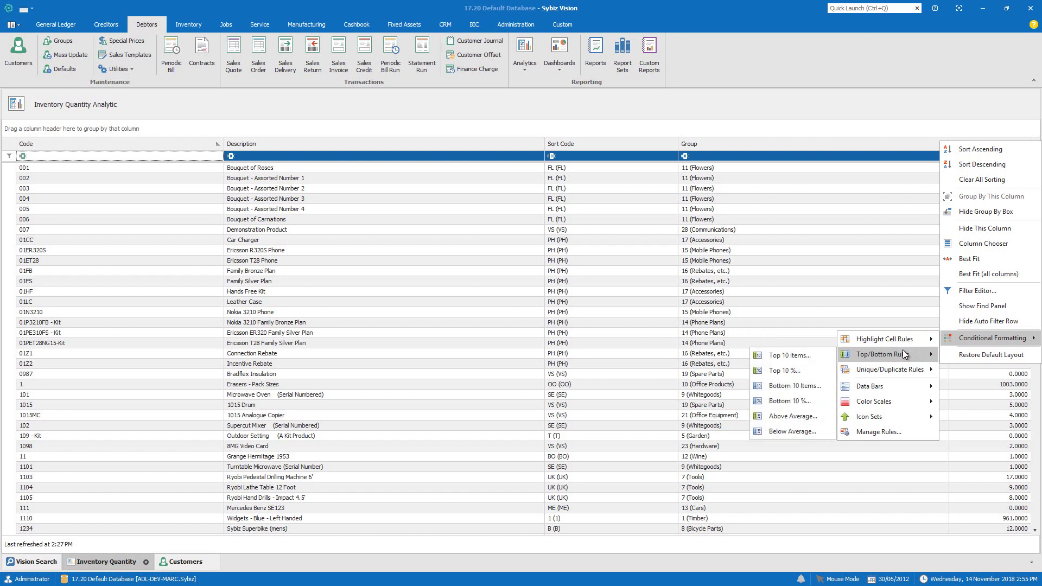
{"action": "mouse_move", "coordinate": [895, 370]}
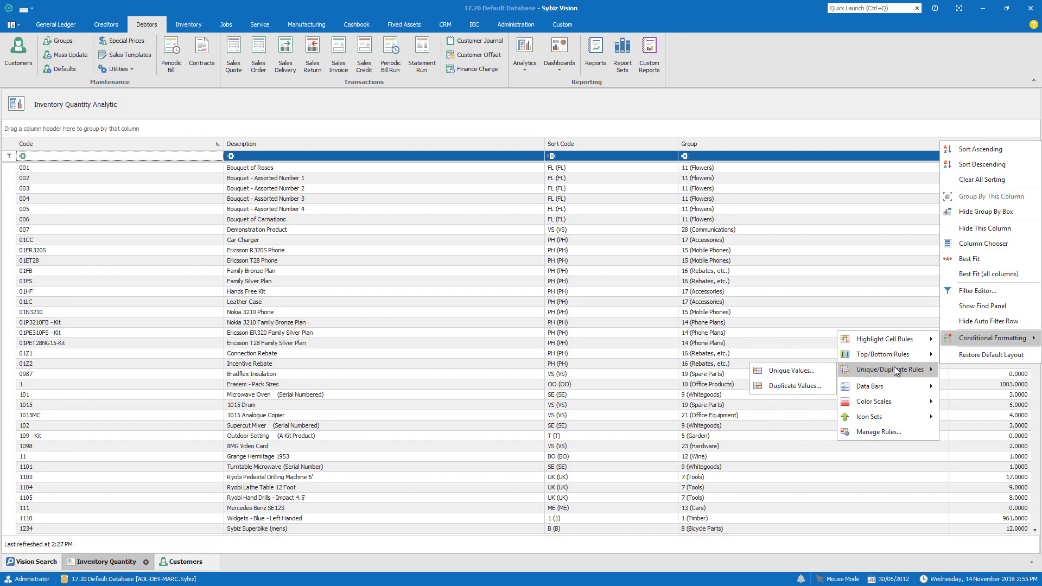
{"action": "mouse_move", "coordinate": [888, 388]}
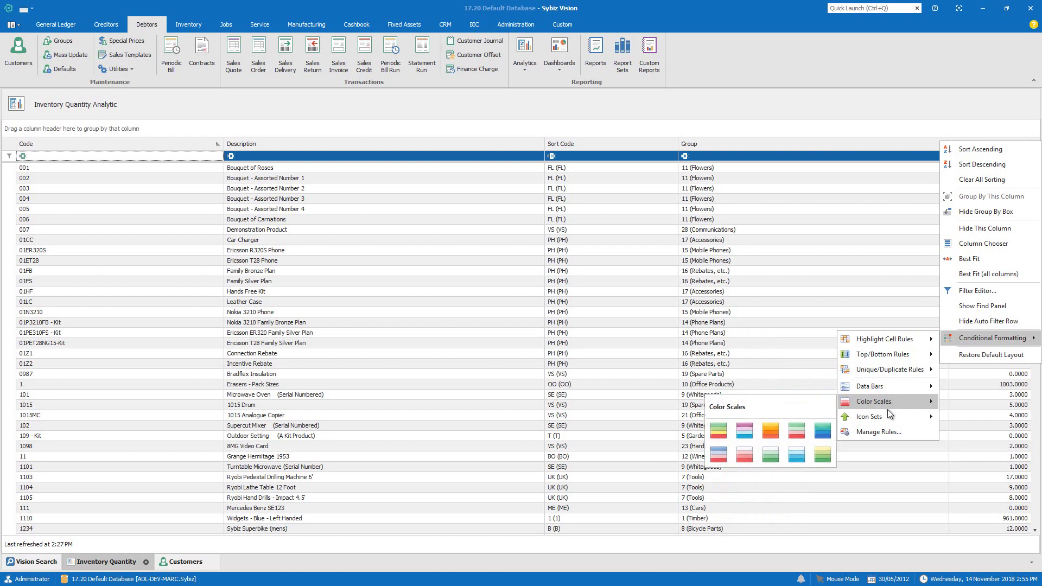
{"action": "mouse_move", "coordinate": [888, 420]}
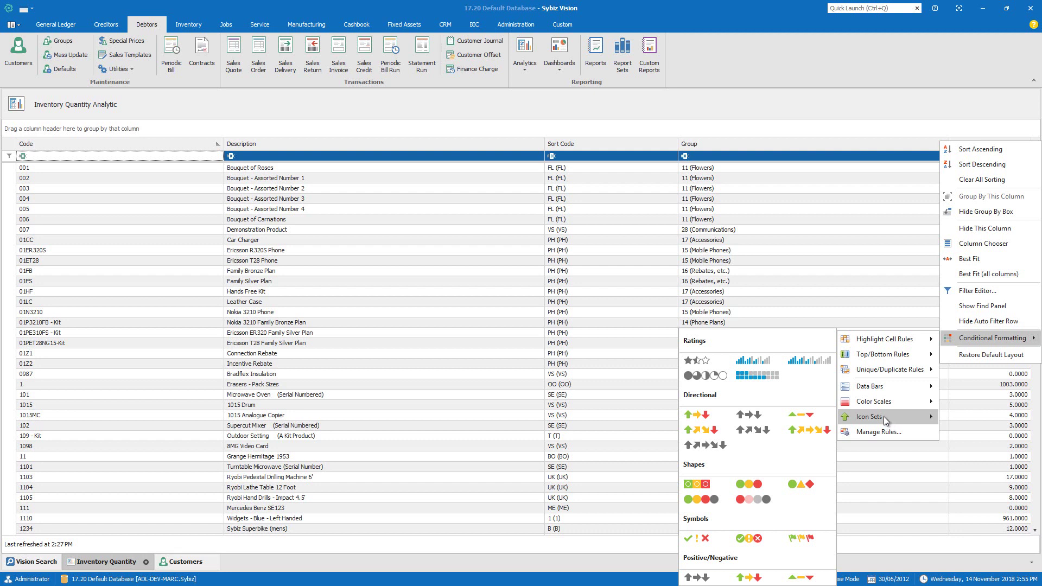
{"action": "left_click", "coordinate": [751, 578]}
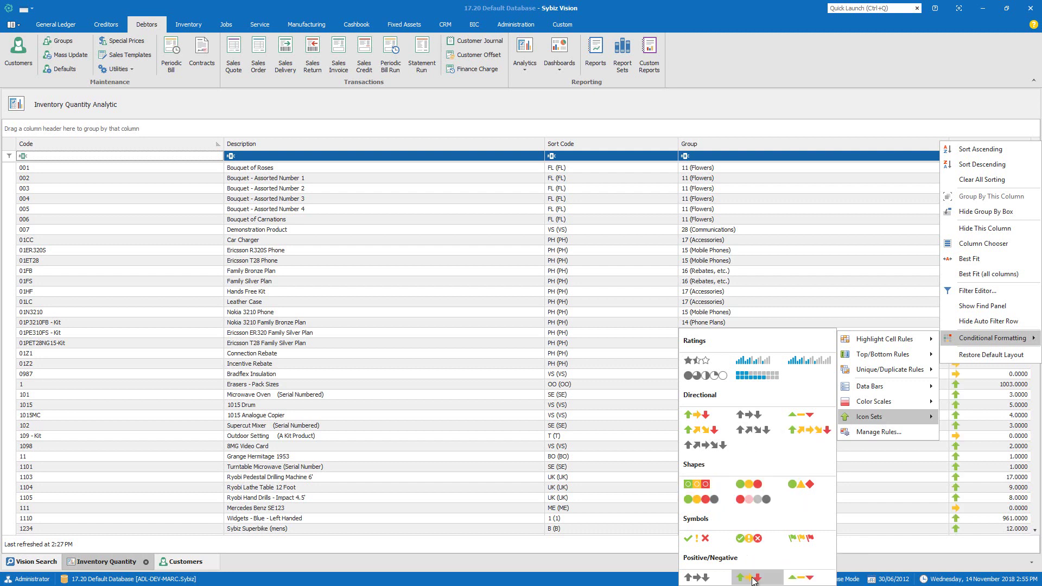
{"action": "left_click", "coordinate": [796, 259]}
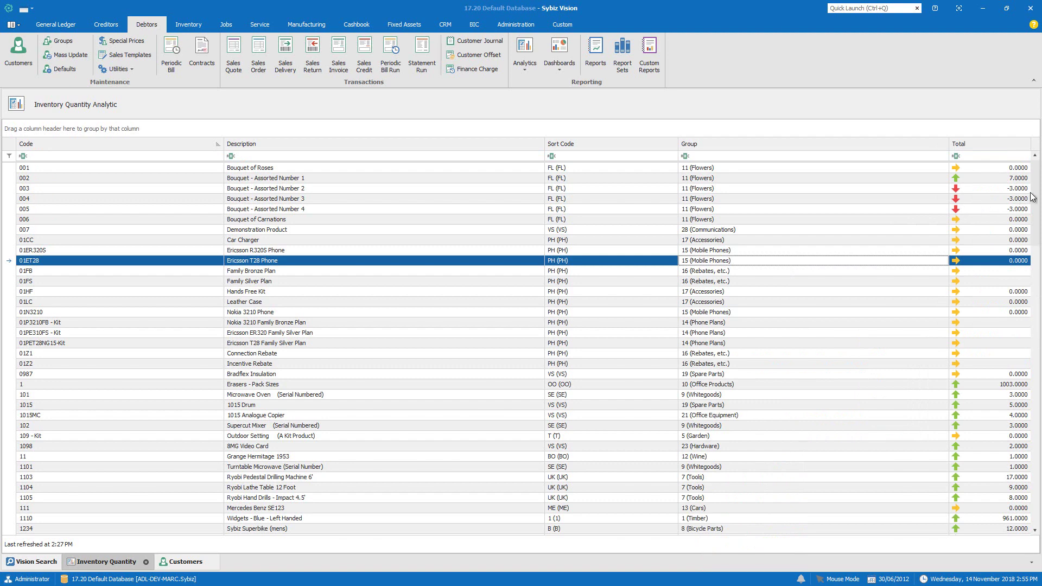
{"action": "mouse_move", "coordinate": [1033, 192]}
{"action": "left_mouse_down"}
{"action": "mouse_move", "coordinate": [1040, 350]}
{"action": "mouse_move", "coordinate": [1025, 189]}
{"action": "left_mouse_up"}
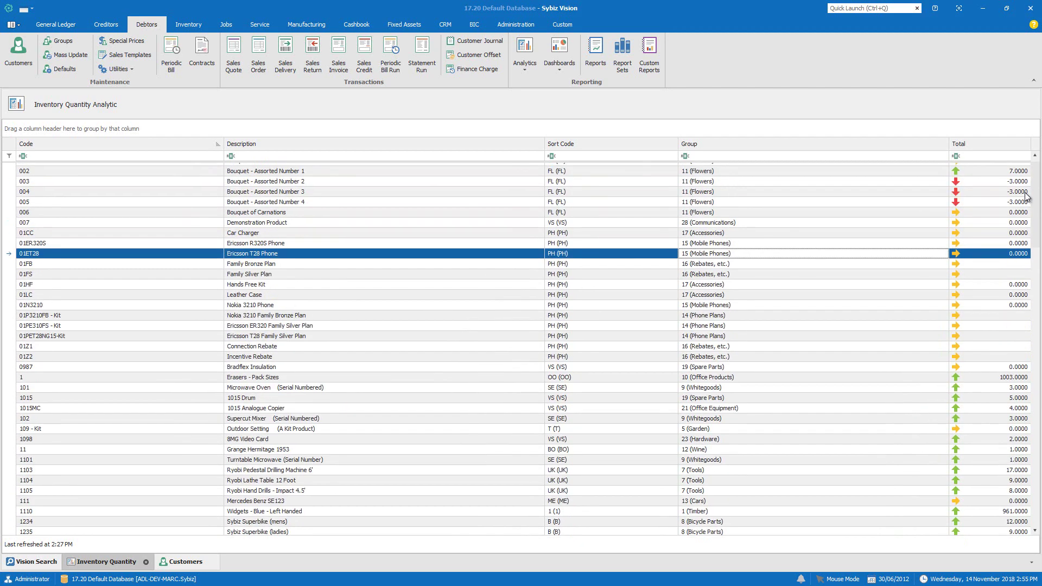
Step: Add a Top 10 Items rule on the Total column with Green Fill, applying the formatting to the entire row
{"action": "right_click", "coordinate": [972, 144]}
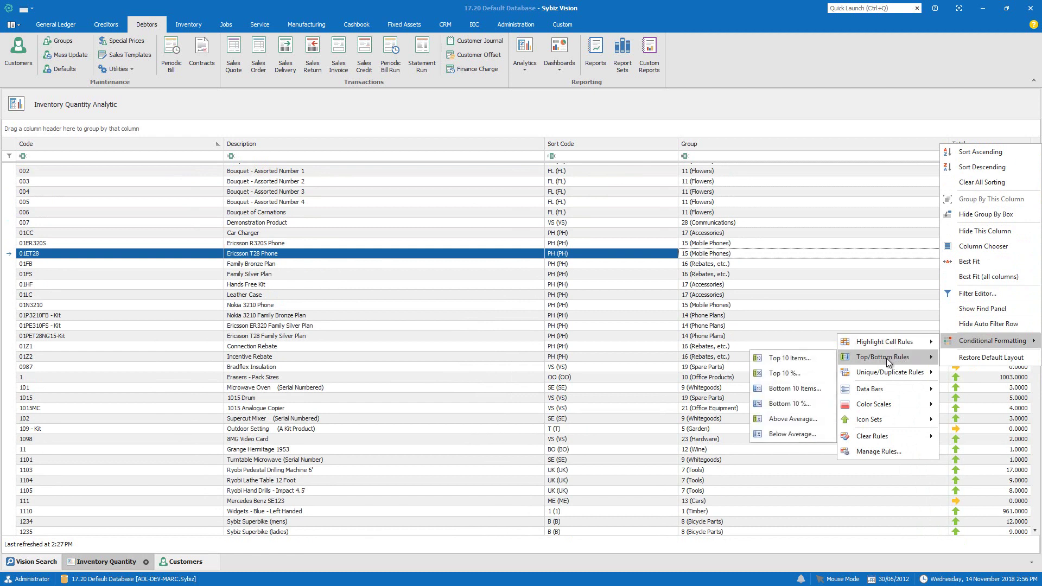
{"action": "left_click", "coordinate": [819, 358]}
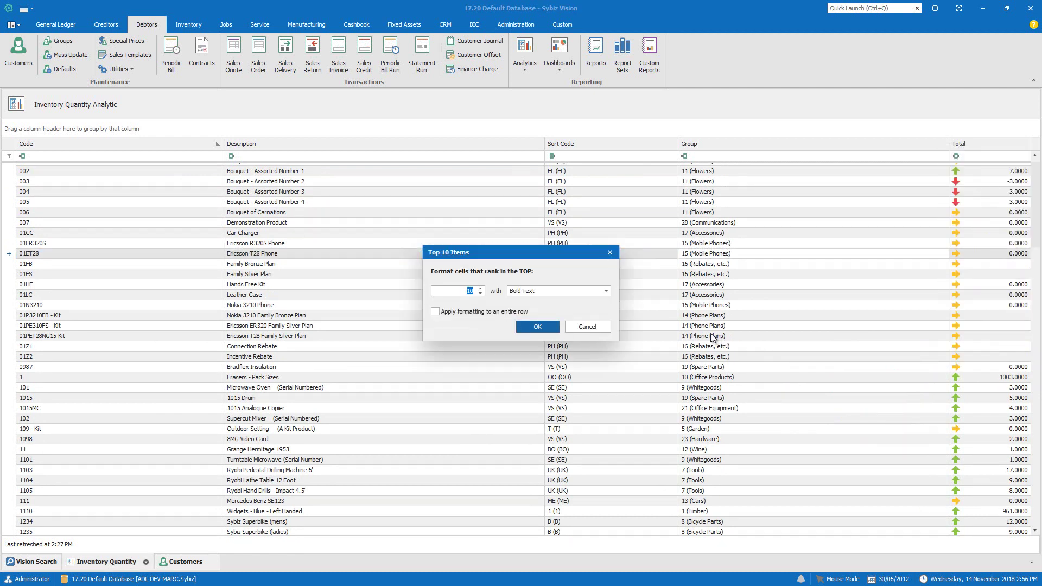
{"action": "left_click", "coordinate": [565, 291]}
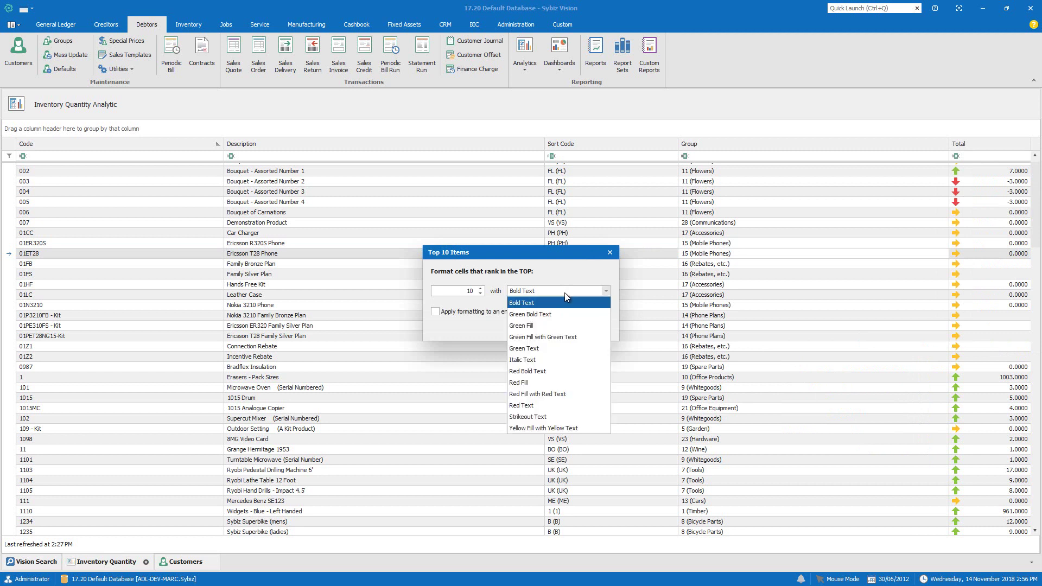
{"action": "left_click", "coordinate": [546, 326]}
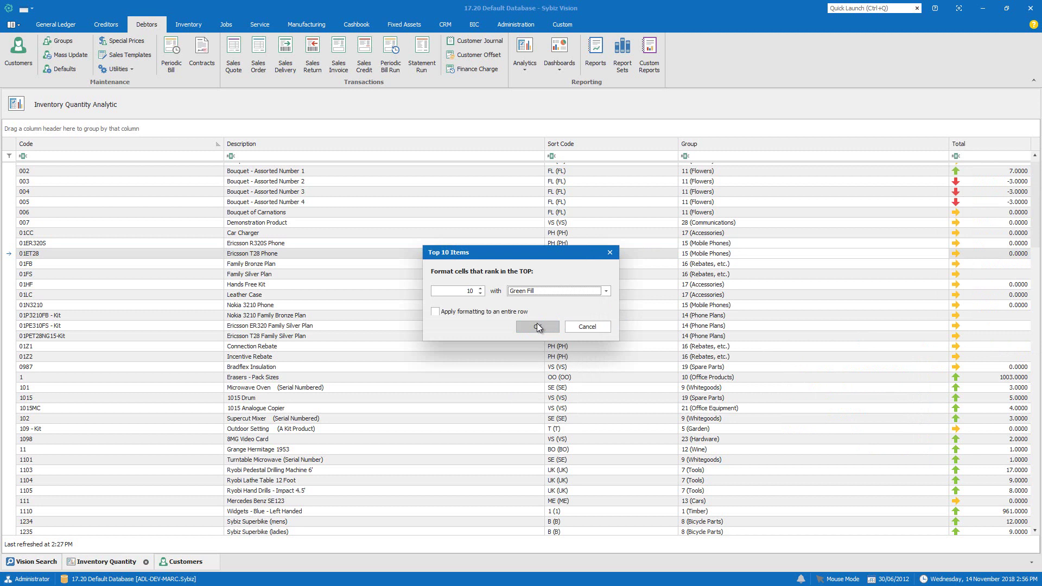
{"action": "left_click", "coordinate": [435, 312]}
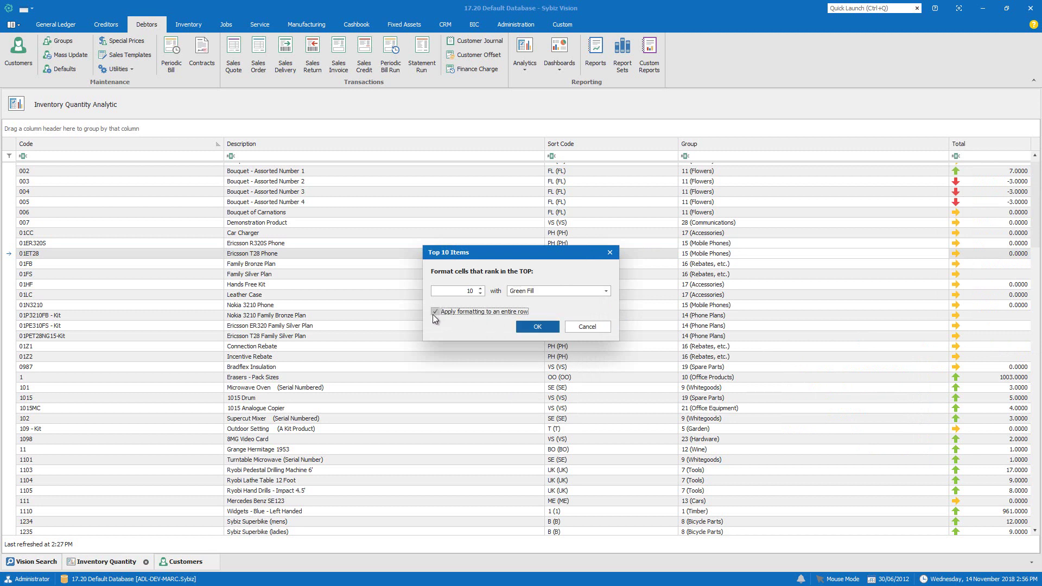
{"action": "left_click", "coordinate": [529, 327]}
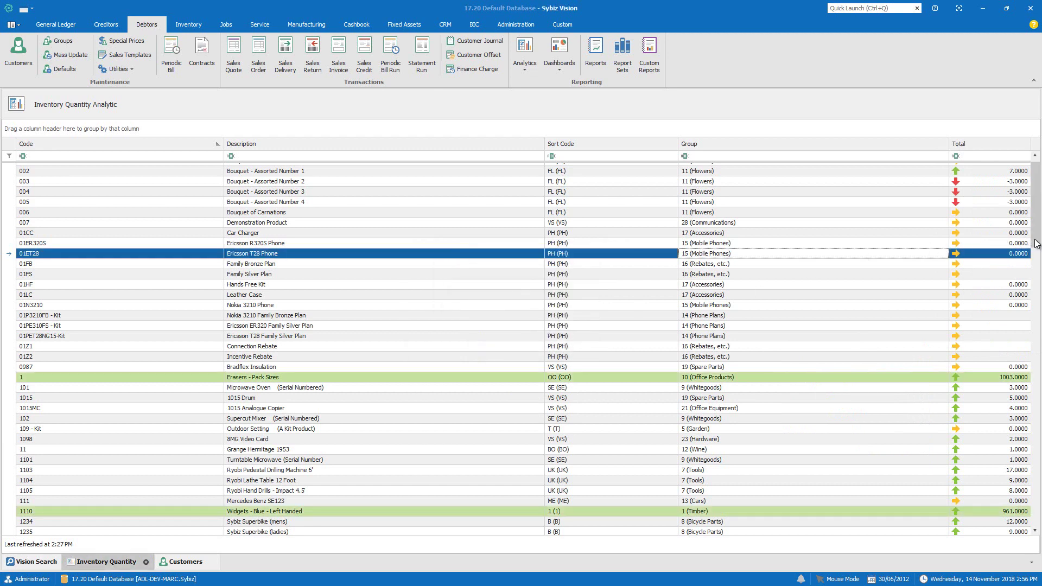
{"action": "left_click_drag", "start_coordinate": [1036, 243], "coordinate": [1024, 218]}
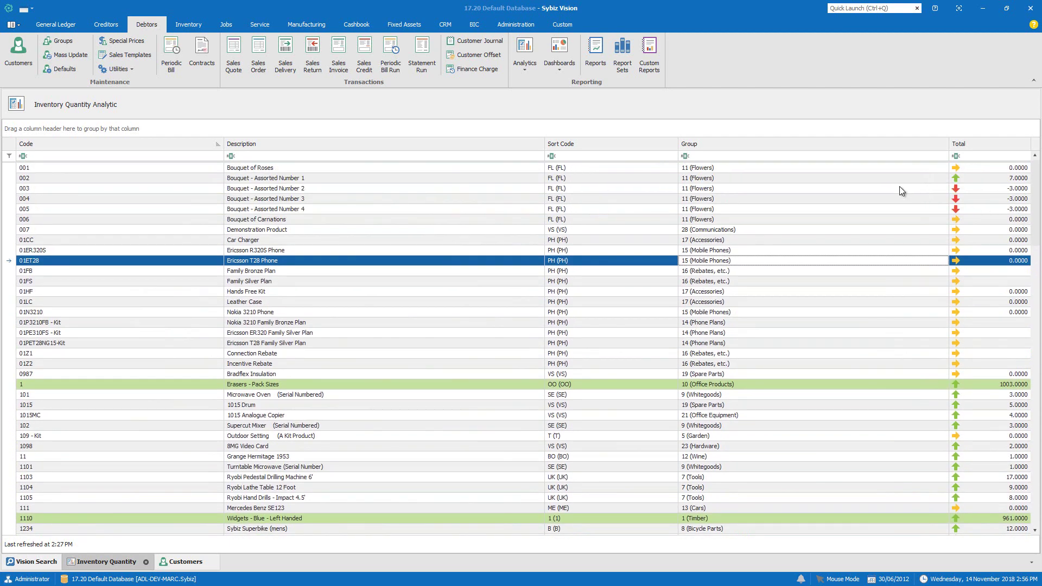
Step: Review the Total column's rules in the Conditional Formatting Rules Manager and close it
{"action": "right_click", "coordinate": [972, 141]}
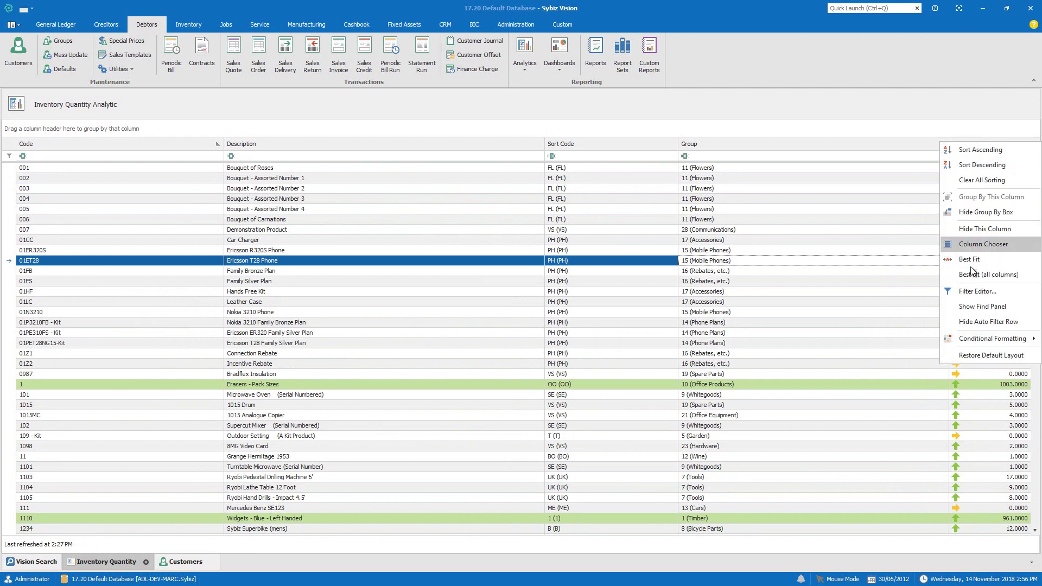
{"action": "mouse_move", "coordinate": [983, 336]}
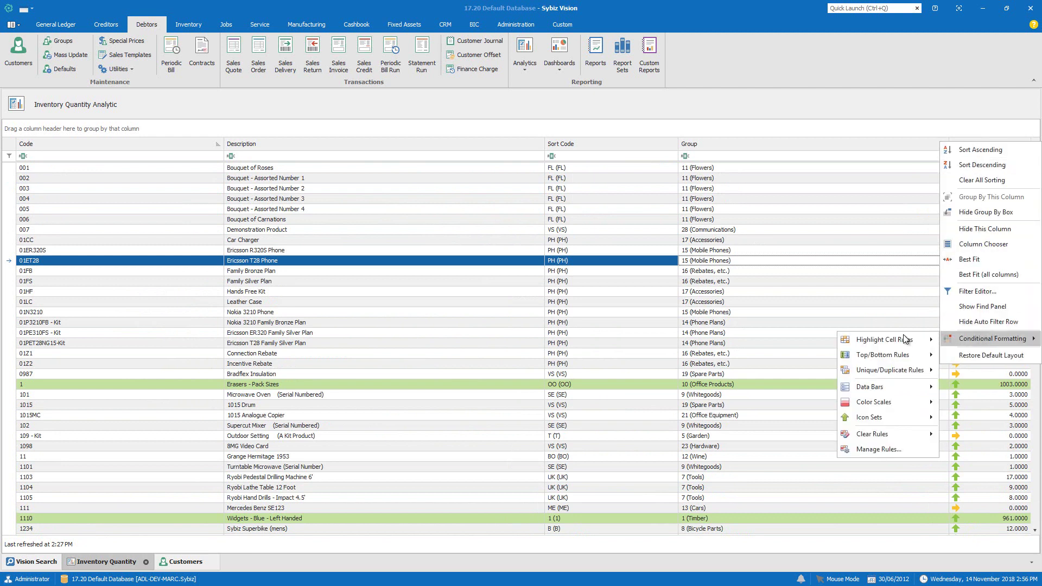
{"action": "left_click", "coordinate": [868, 449]}
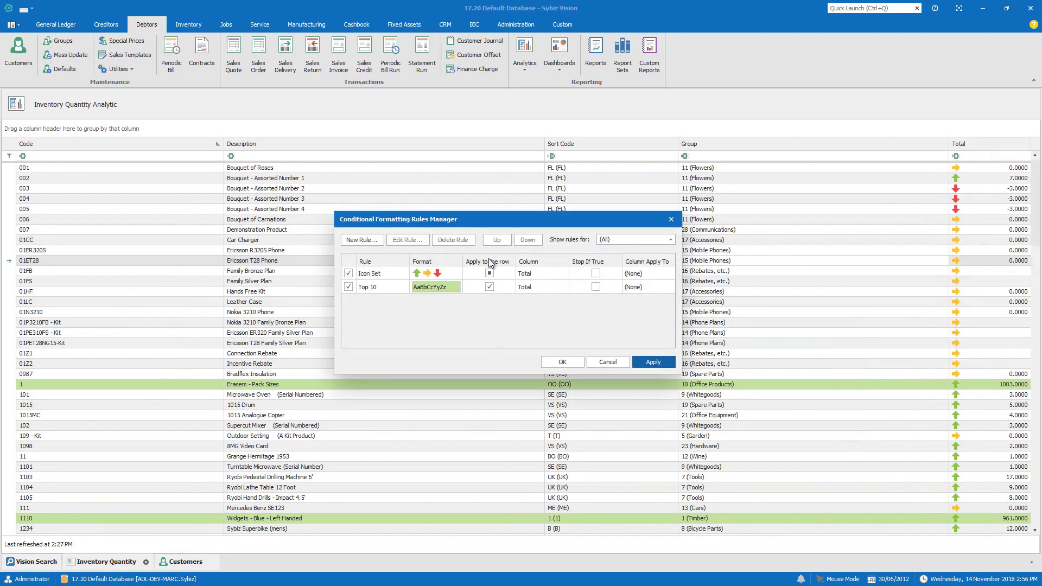
{"action": "left_click", "coordinate": [563, 362]}
Step: Clear the icon set and Top 10 conditional formatting rules from the Total column
{"action": "right_click", "coordinate": [971, 144]}
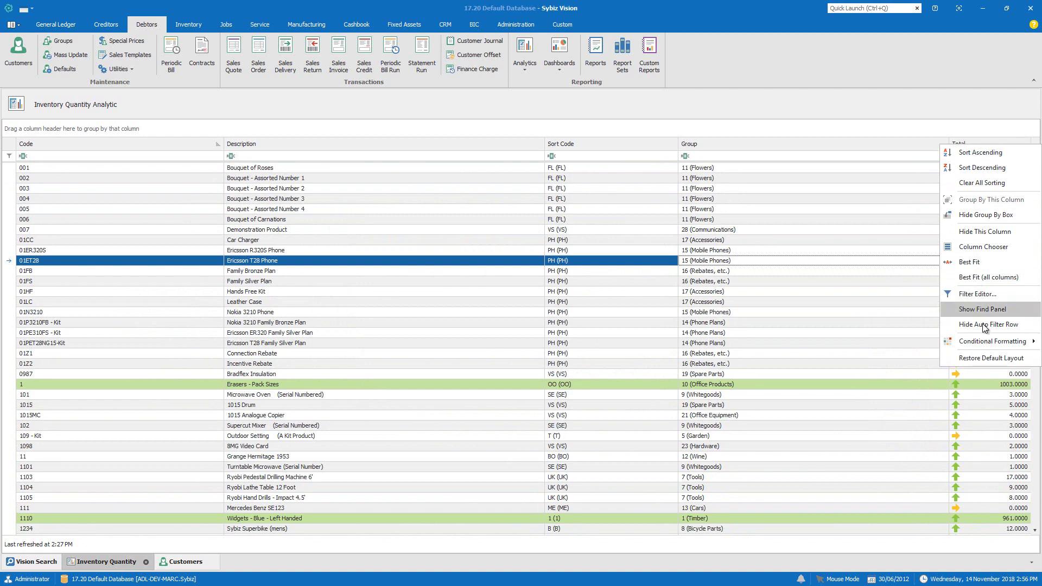
{"action": "mouse_move", "coordinate": [943, 340]}
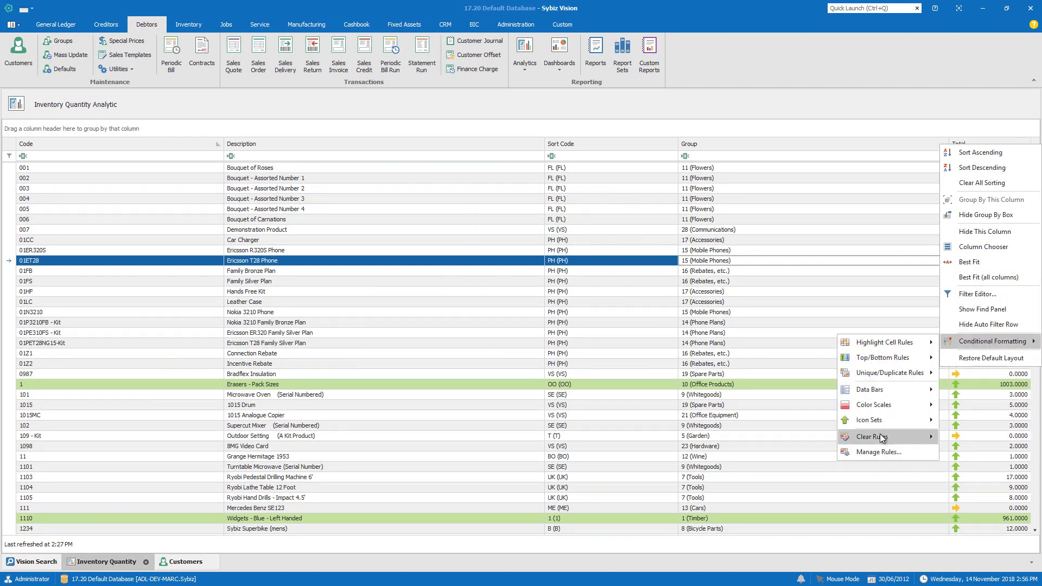
{"action": "mouse_move", "coordinate": [880, 434]}
{"action": "left_click", "coordinate": [806, 454]}
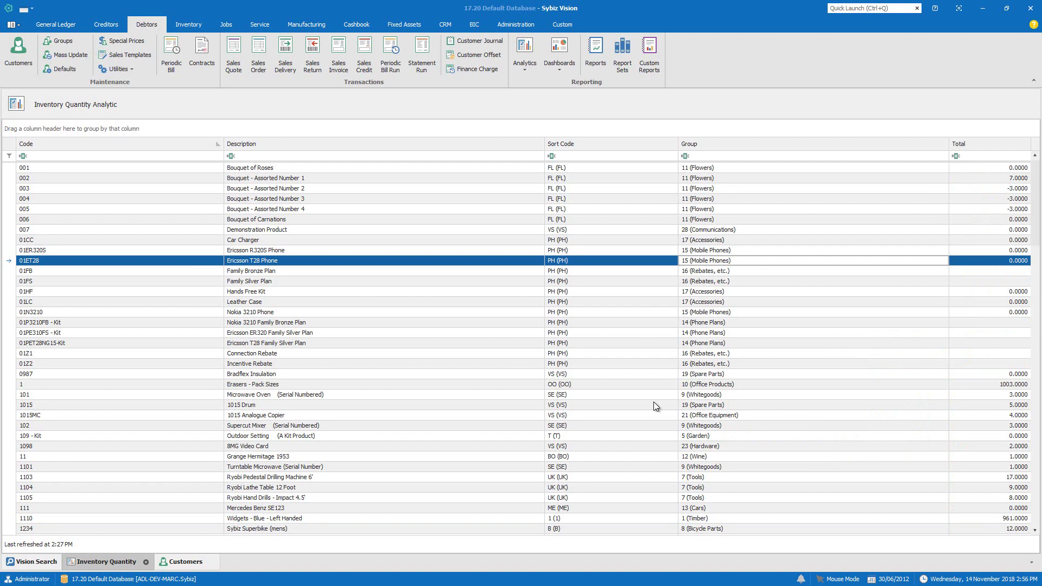
Step: Switch to the Customers list and examine the Group entries of the export customers
{"action": "left_click", "coordinate": [183, 563]}
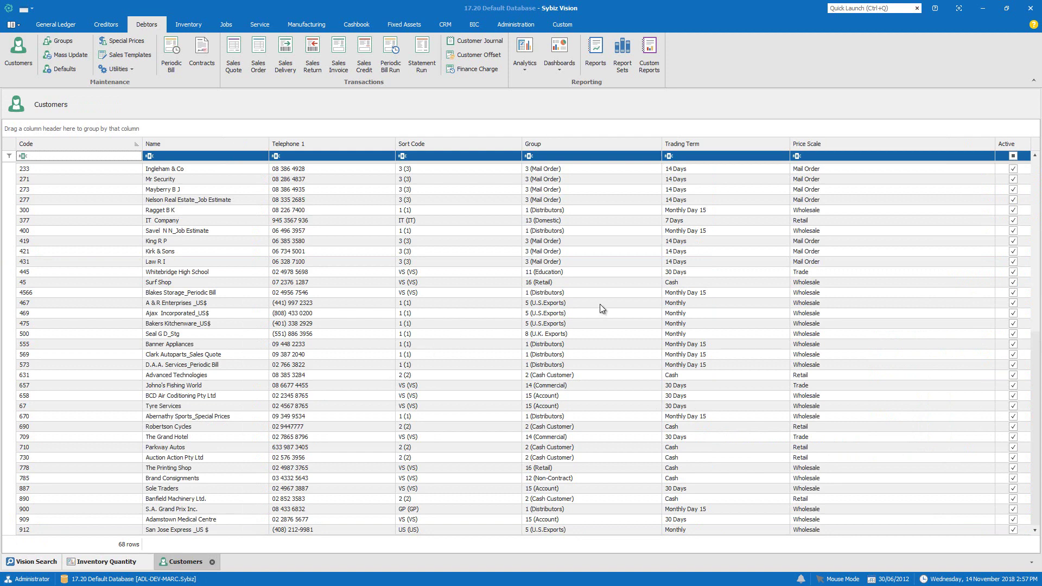
{"action": "left_click", "coordinate": [571, 305]}
{"action": "left_click", "coordinate": [572, 333]}
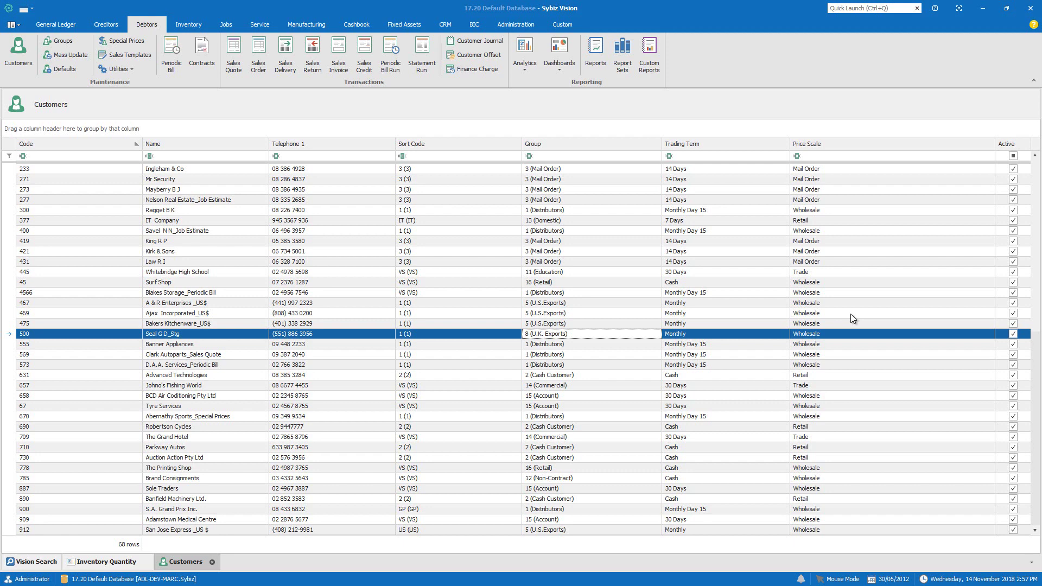
{"action": "left_click", "coordinate": [606, 199]}
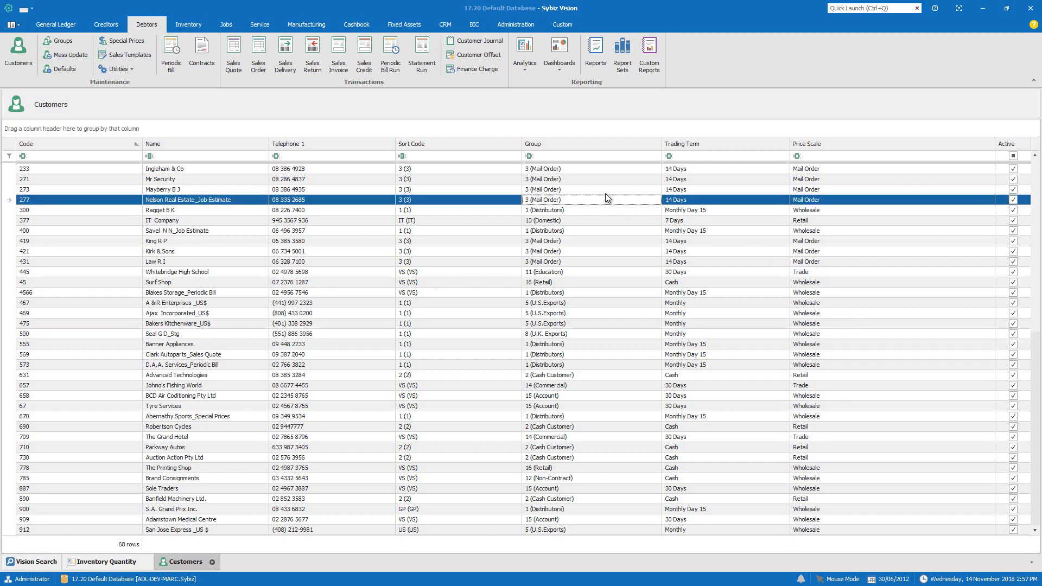
Step: Add a Text that Contains rule for "Exports" on the customers' Group column, using Green Fill applied to the entire row
{"action": "right_click", "coordinate": [564, 143]}
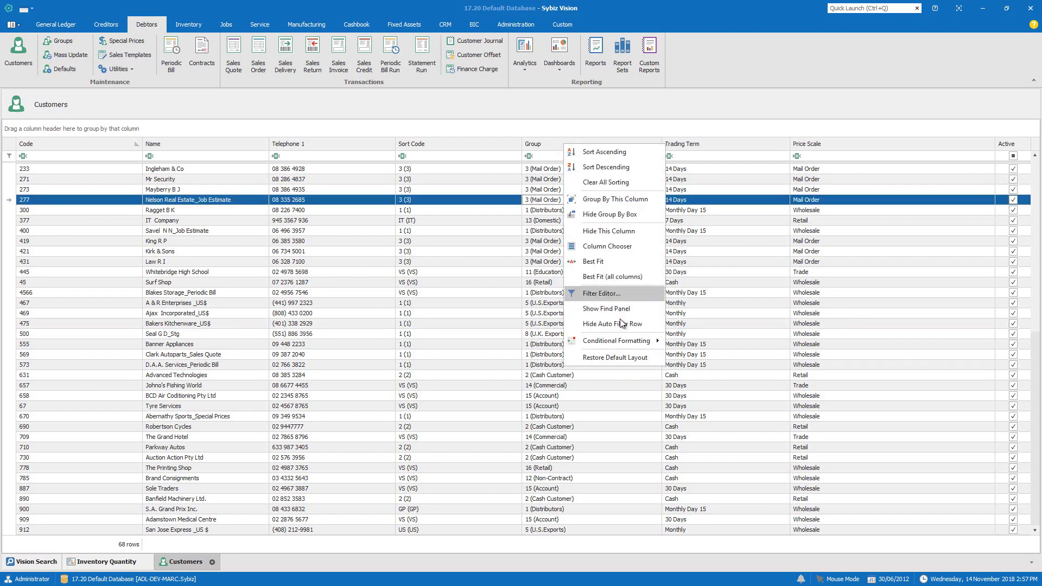
{"action": "mouse_move", "coordinate": [620, 338]}
{"action": "mouse_move", "coordinate": [699, 340]}
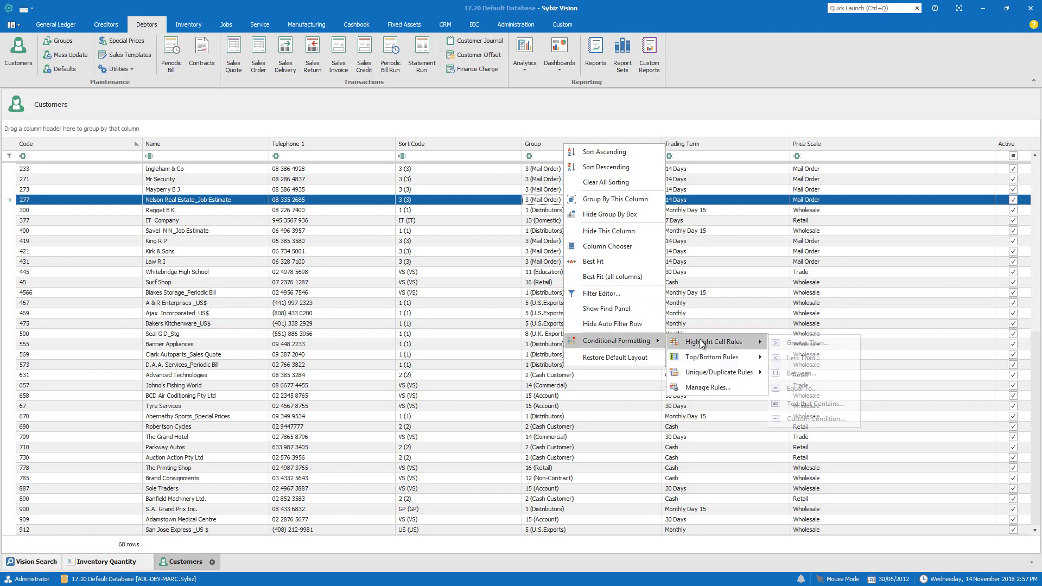
{"action": "left_click", "coordinate": [817, 404]}
{"action": "left_click", "coordinate": [464, 290]}
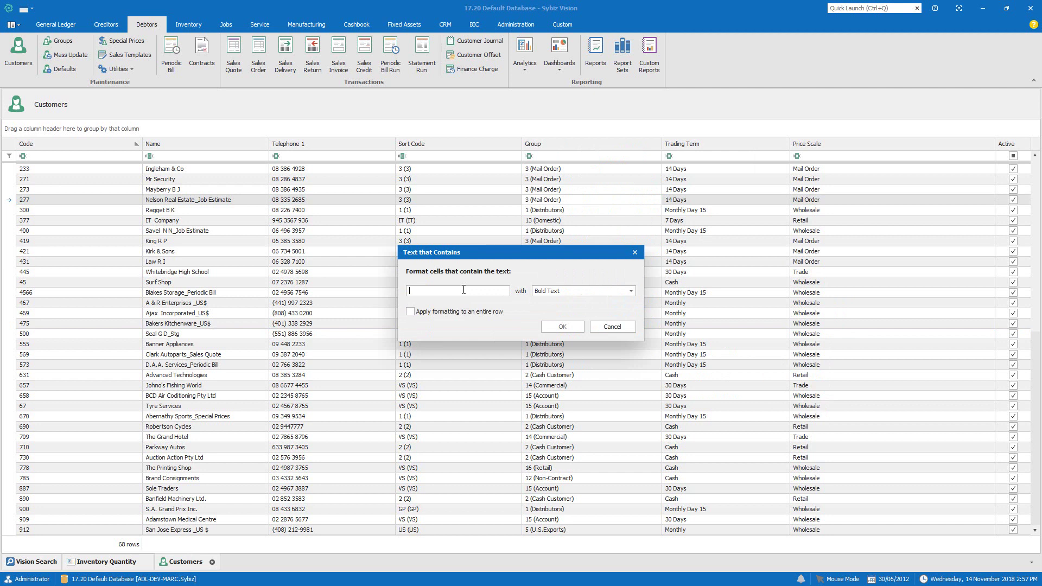
{"action": "type", "text": "Exports"}
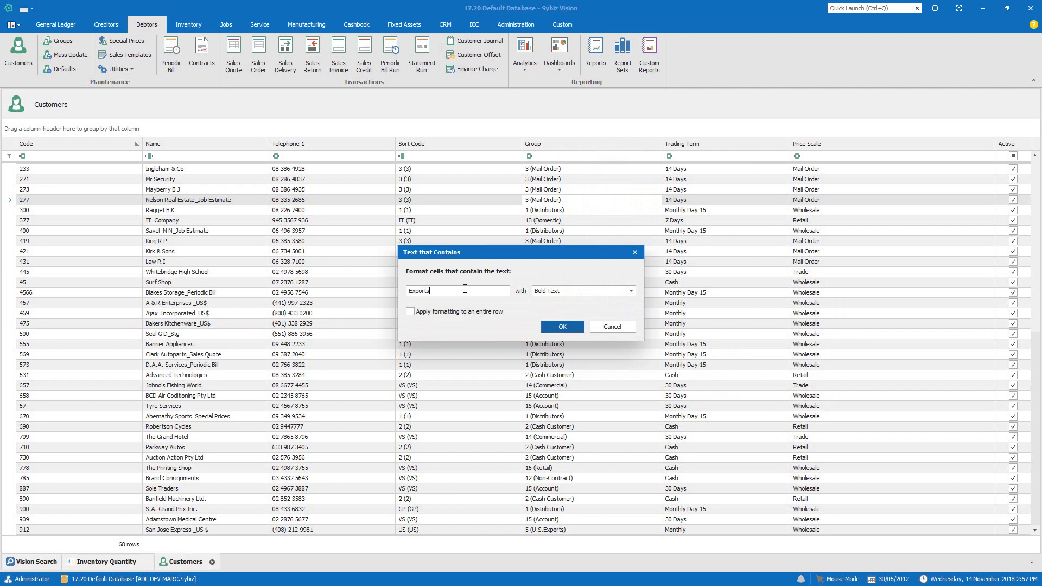
{"action": "left_click", "coordinate": [576, 291]}
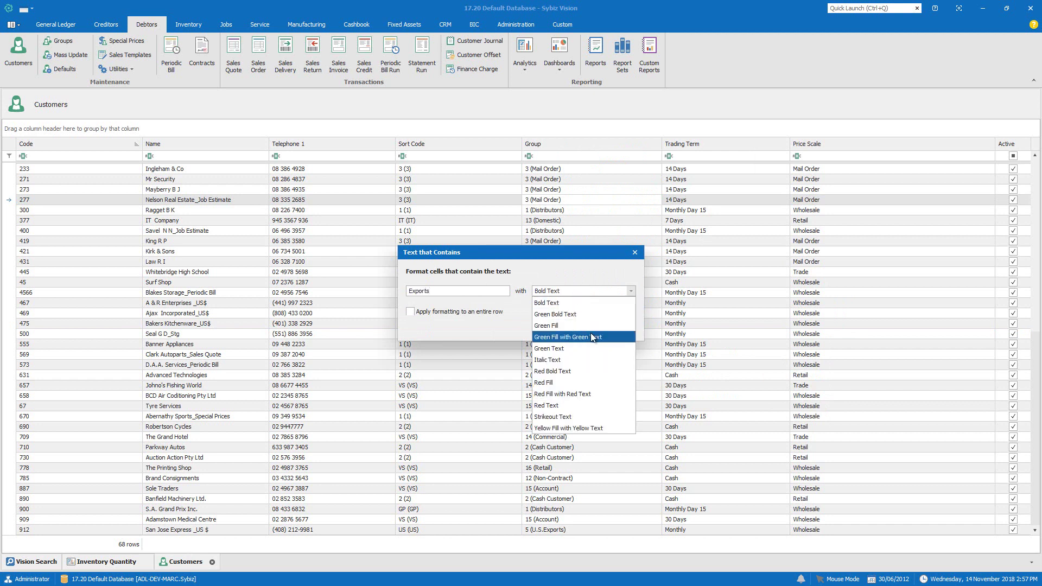
{"action": "left_click", "coordinate": [564, 325]}
{"action": "left_click", "coordinate": [456, 312]}
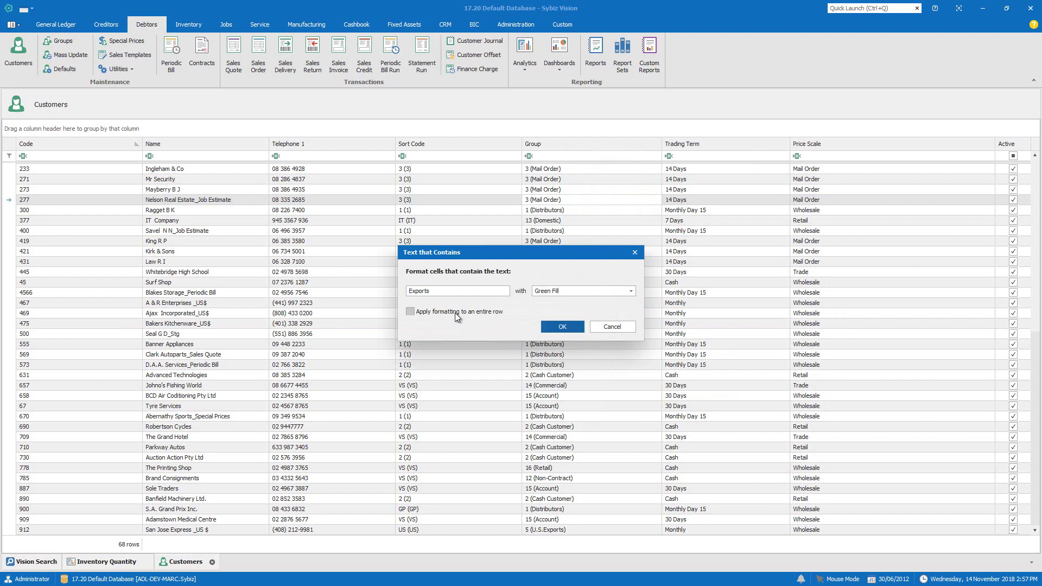
{"action": "left_click", "coordinate": [555, 326]}
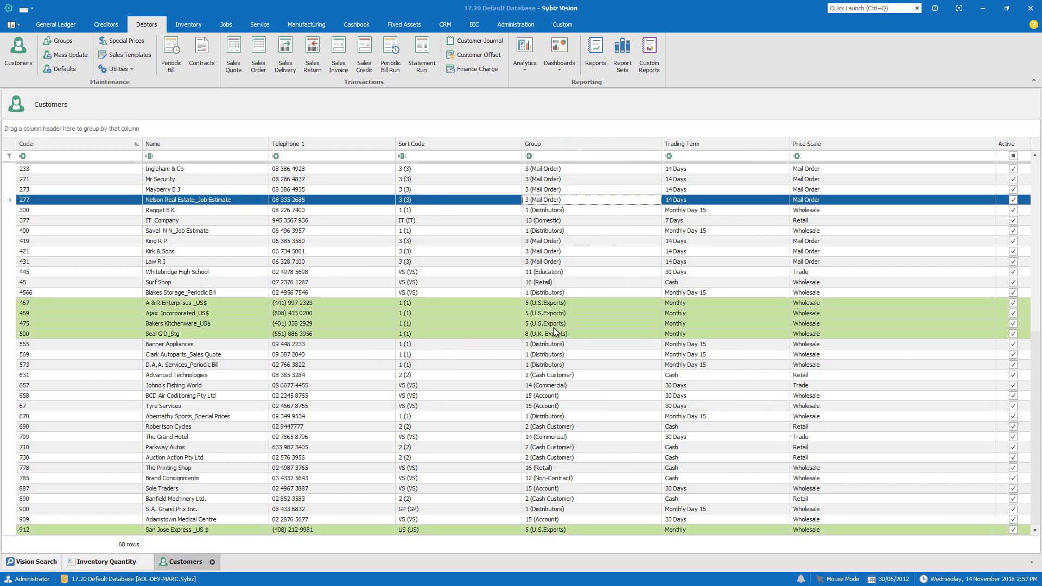
{"action": "left_click", "coordinate": [570, 272]}
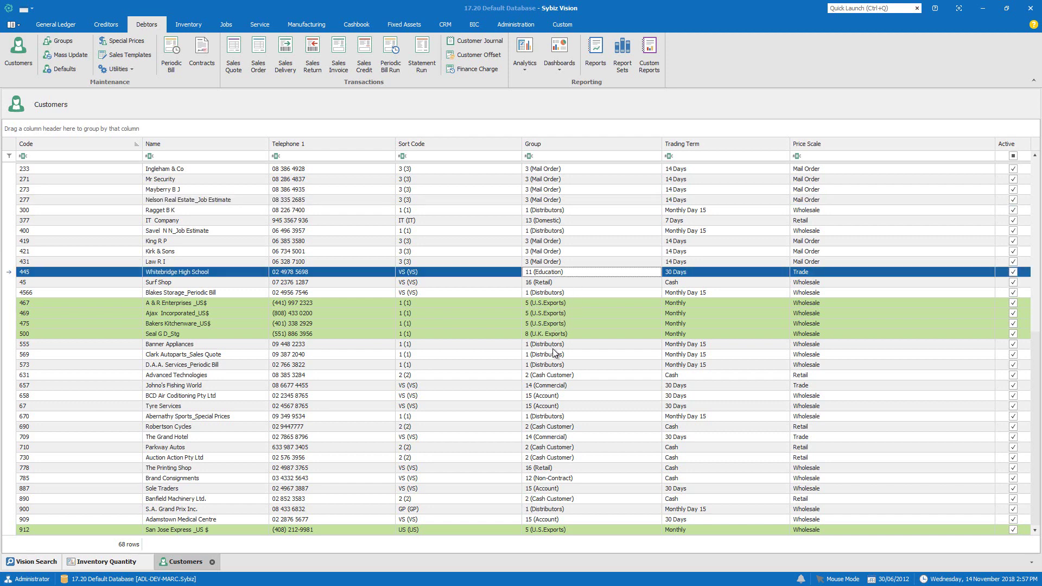
{"action": "left_click", "coordinate": [612, 365]}
{"action": "scroll", "coordinate": [613, 366], "scroll_direction": "up", "scroll_amount": 10}
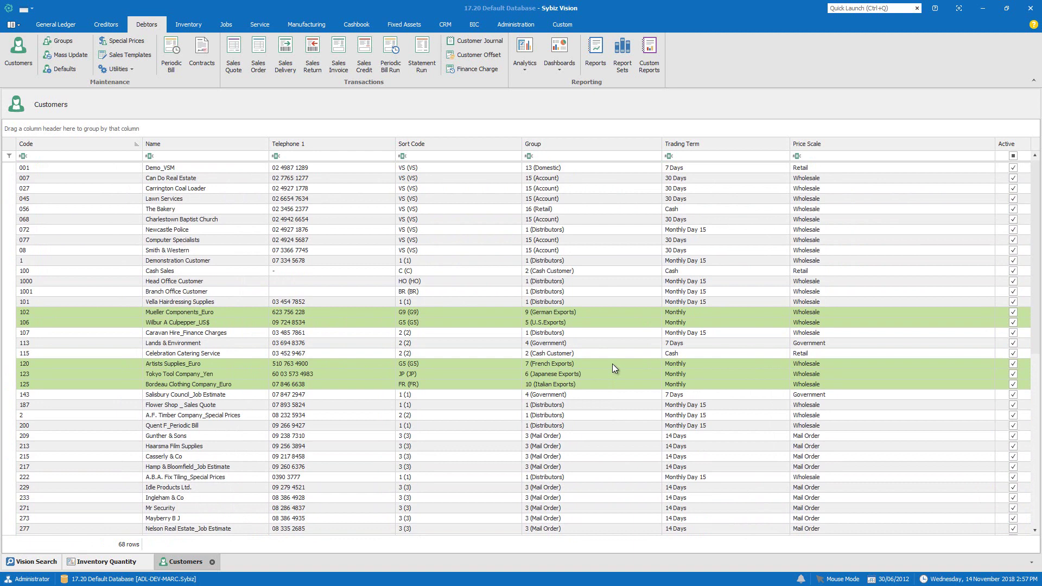
Step: Start a sales invoice transaction and open the existing invoice for Can Do Real Estate
{"action": "left_click", "coordinate": [337, 70]}
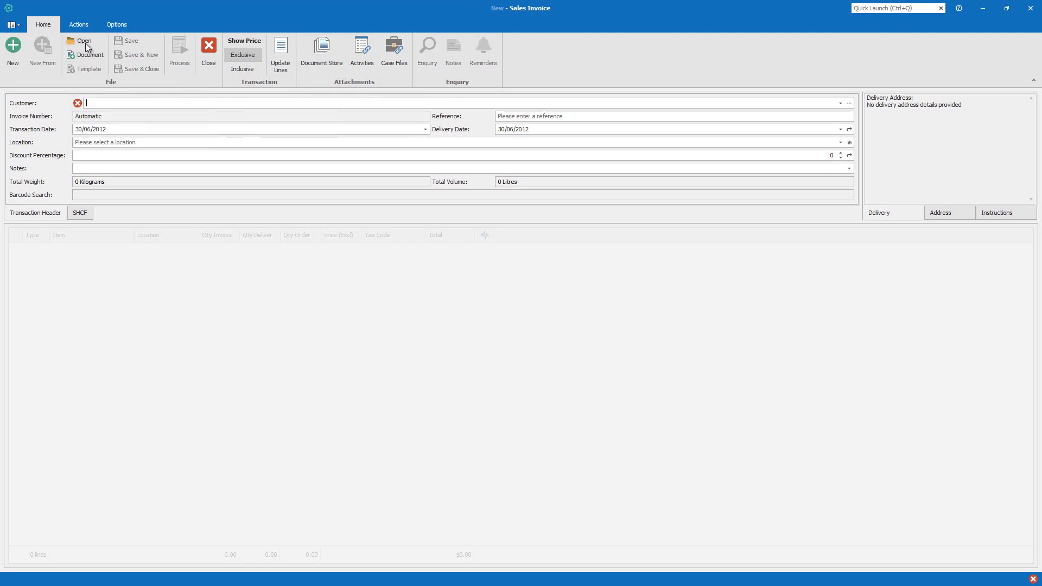
{"action": "left_click", "coordinate": [80, 41]}
{"action": "double_click", "coordinate": [432, 314]}
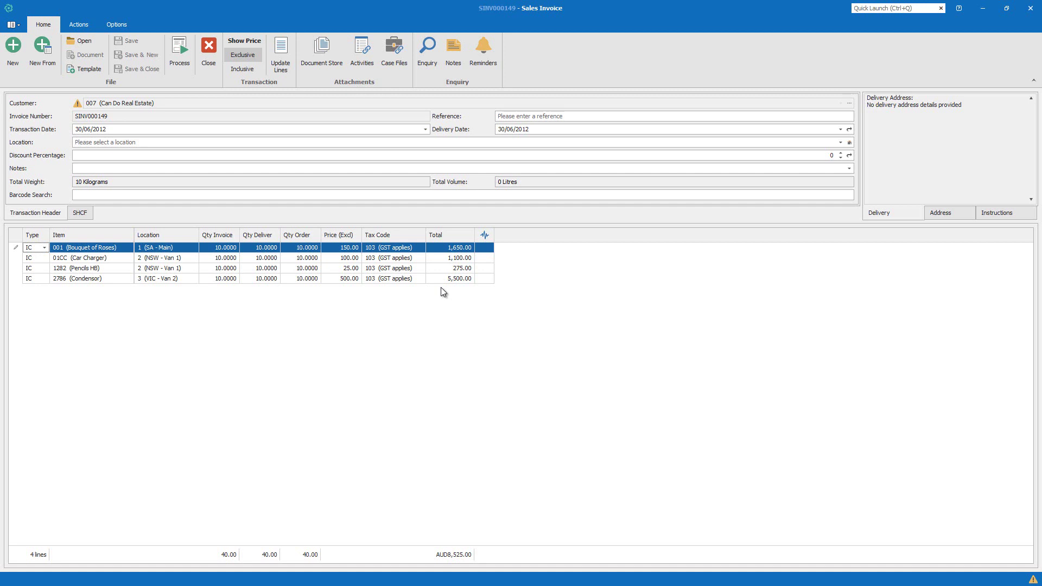
Step: Create a new conditional formatting rule for the invoice lines that uses a formula to determine which cells to format
{"action": "right_click", "coordinate": [518, 236]}
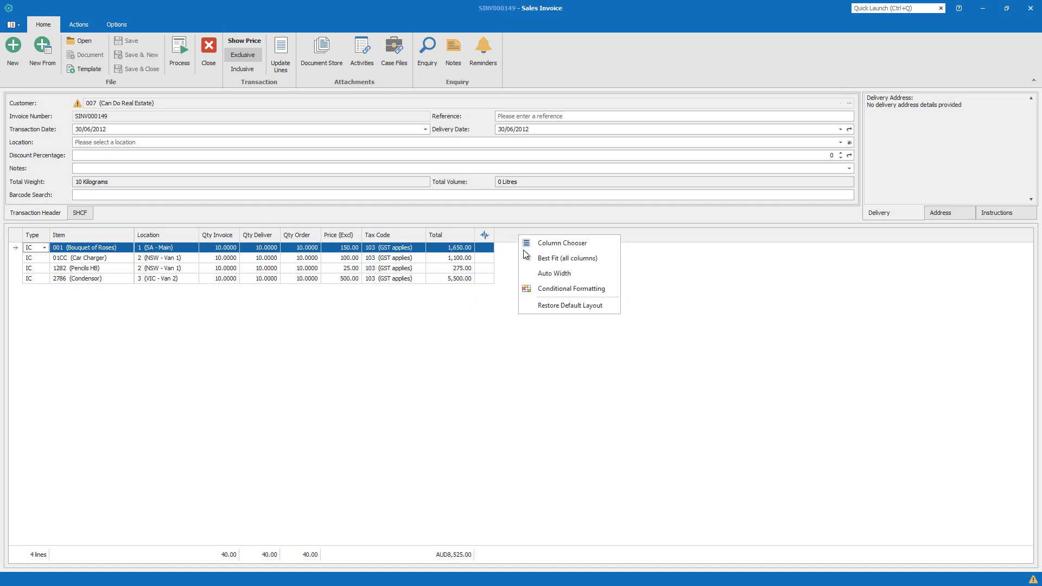
{"action": "left_click", "coordinate": [549, 288]}
{"action": "left_click_drag", "start_coordinate": [571, 287], "coordinate": [628, 317]}
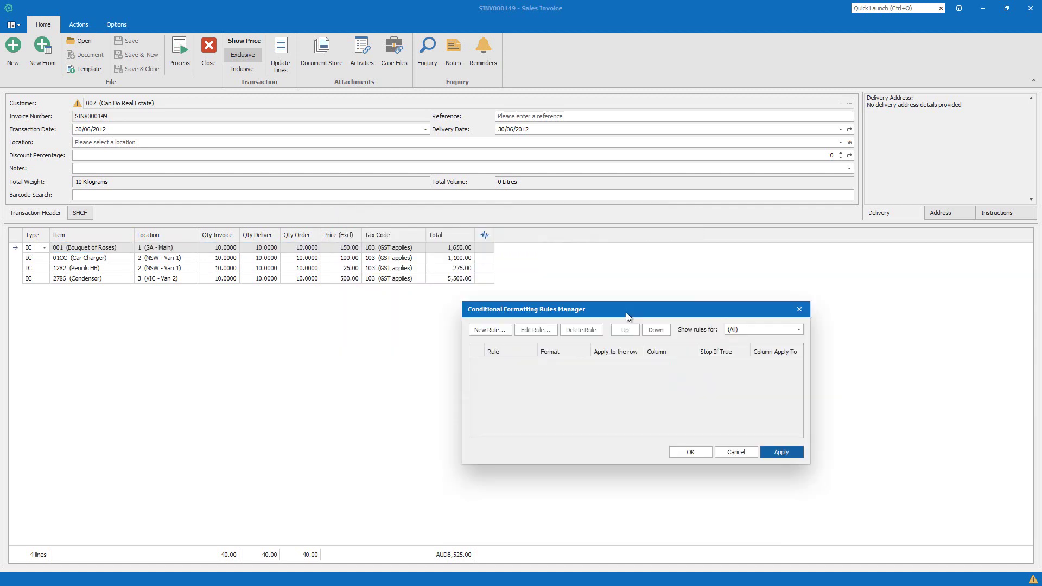
{"action": "left_click", "coordinate": [489, 330]}
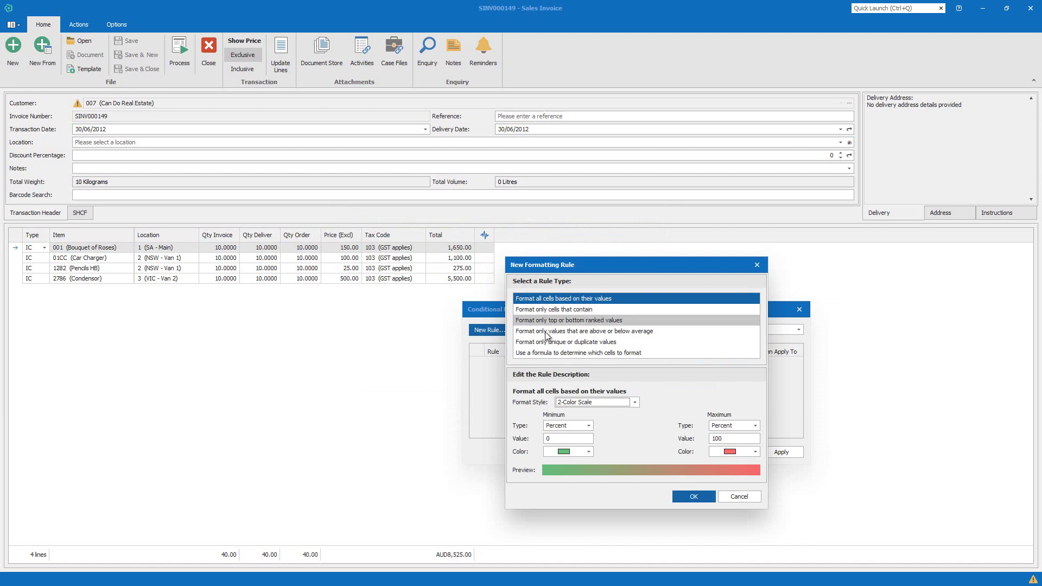
{"action": "left_click", "coordinate": [563, 354]}
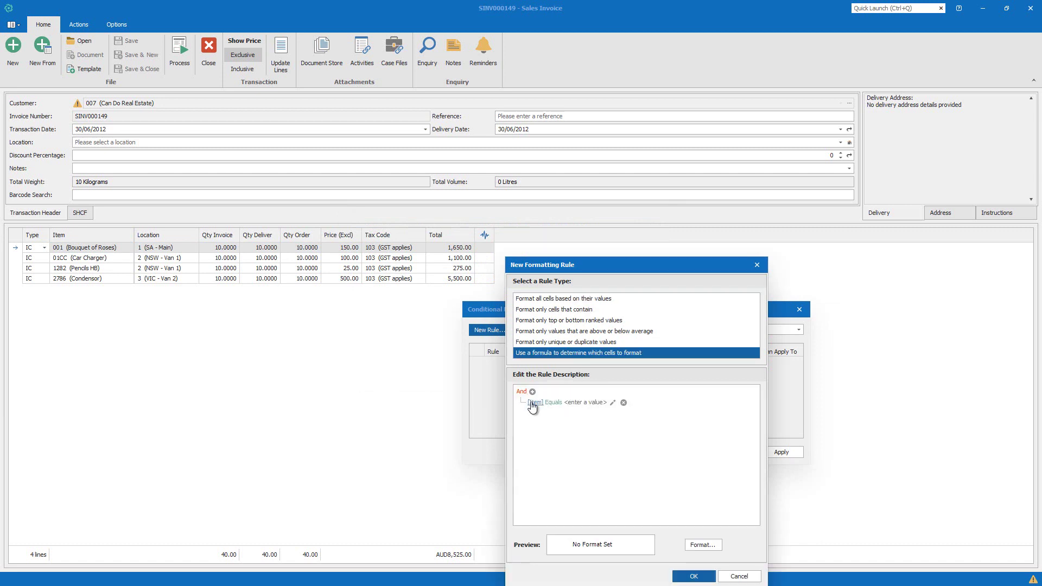
Step: Set the formula's first condition to Location Equals 2 (NSW - Van 1)
{"action": "left_click", "coordinate": [535, 405]}
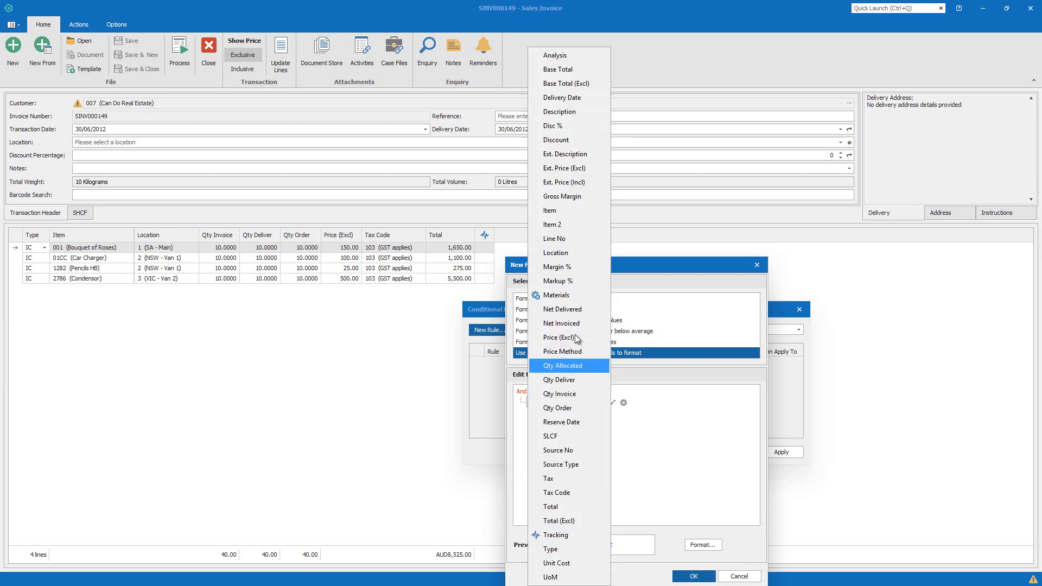
{"action": "left_click", "coordinate": [583, 251]}
{"action": "left_click", "coordinate": [592, 403]}
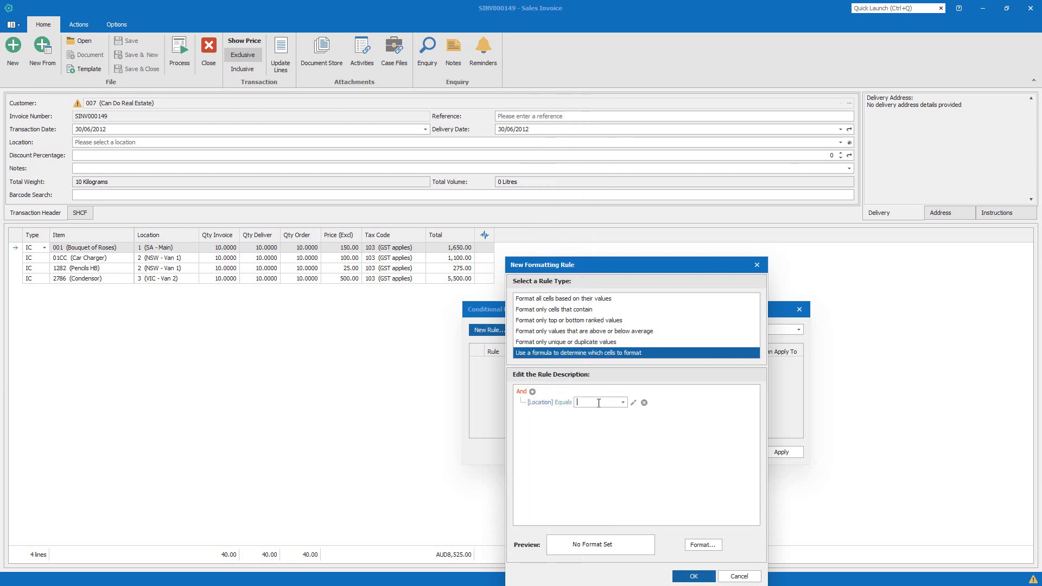
{"action": "left_click", "coordinate": [623, 403]}
{"action": "left_click", "coordinate": [619, 439]}
{"action": "left_click", "coordinate": [617, 438]}
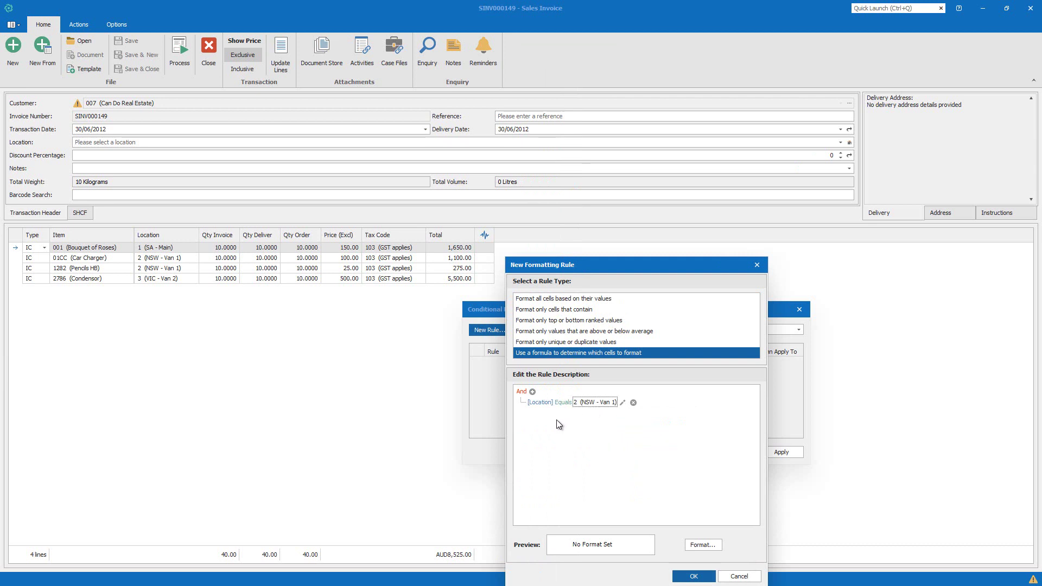
Step: Add a second And condition to the formula: Total Is greater than 1000
{"action": "left_click", "coordinate": [533, 392]}
{"action": "left_click", "coordinate": [535, 414]}
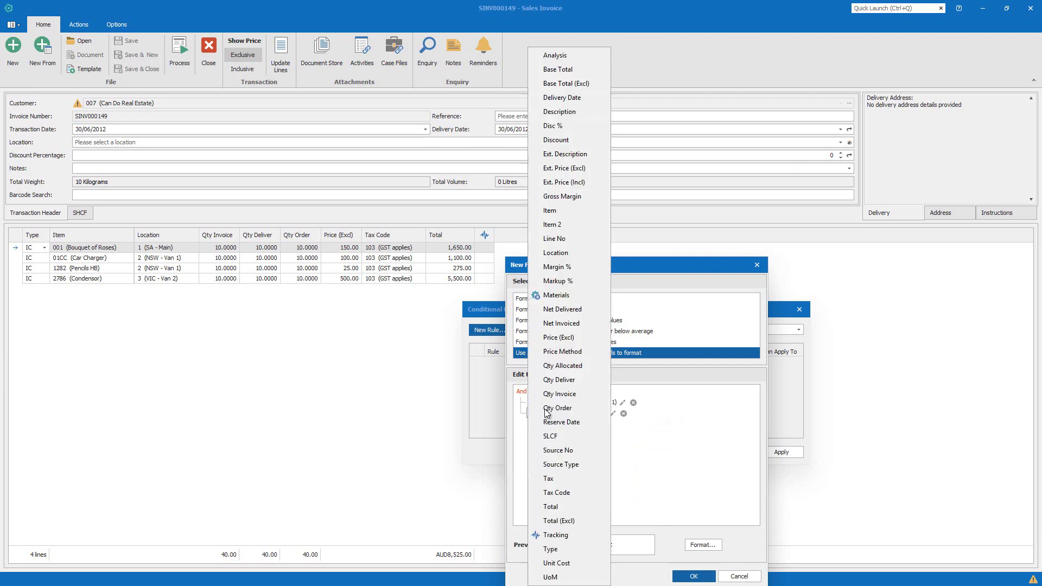
{"action": "left_click", "coordinate": [573, 507]}
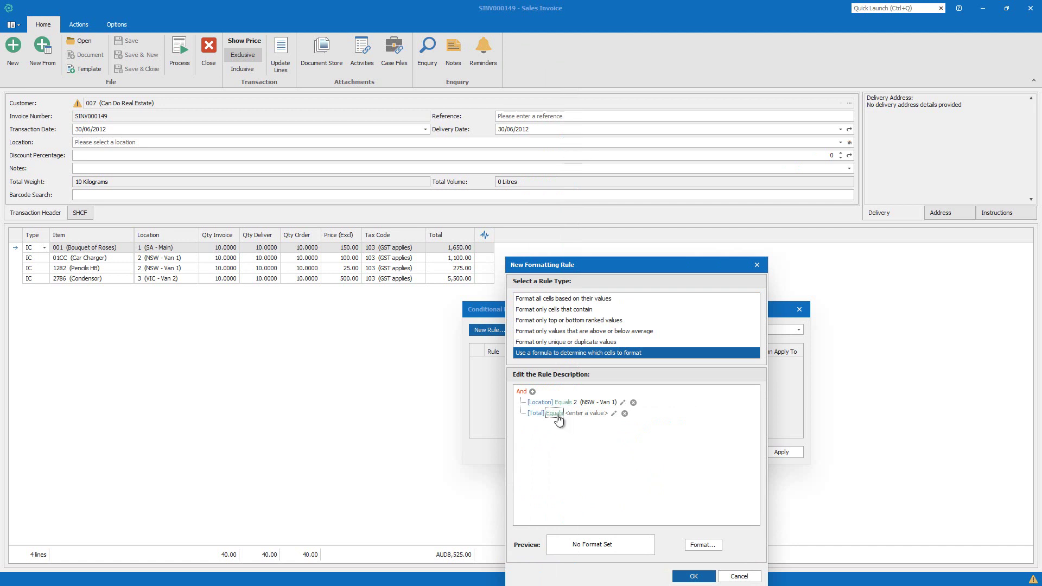
{"action": "left_click", "coordinate": [559, 413]}
{"action": "left_click", "coordinate": [589, 281]}
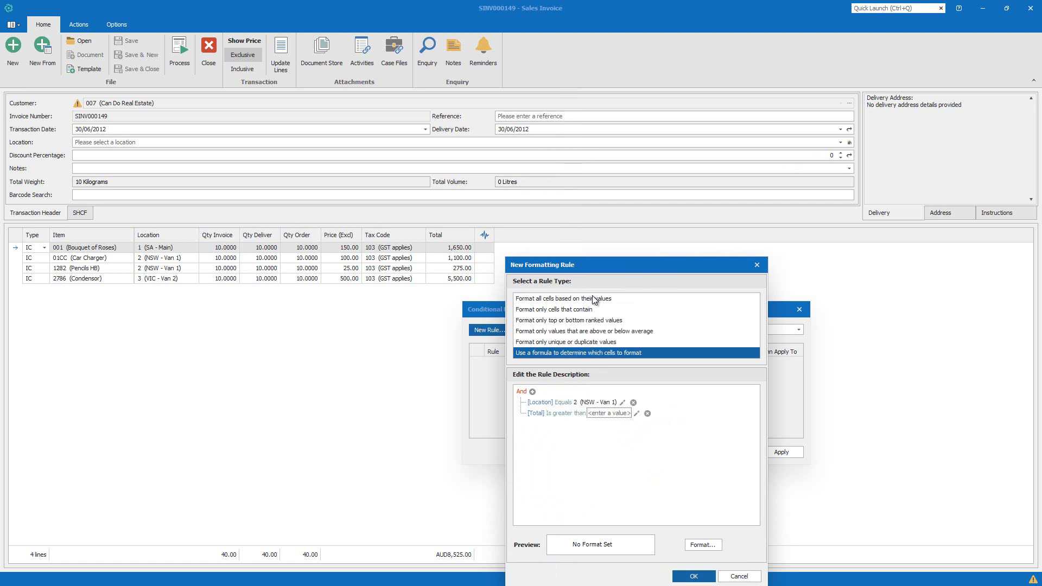
{"action": "left_click", "coordinate": [603, 414]}
{"action": "type", "text": "1000"}
{"action": "left_click", "coordinate": [611, 441]}
Step: Give the formula rule a standard red background fill and apply it to the entire row of the invoice lines
{"action": "left_click", "coordinate": [704, 545]}
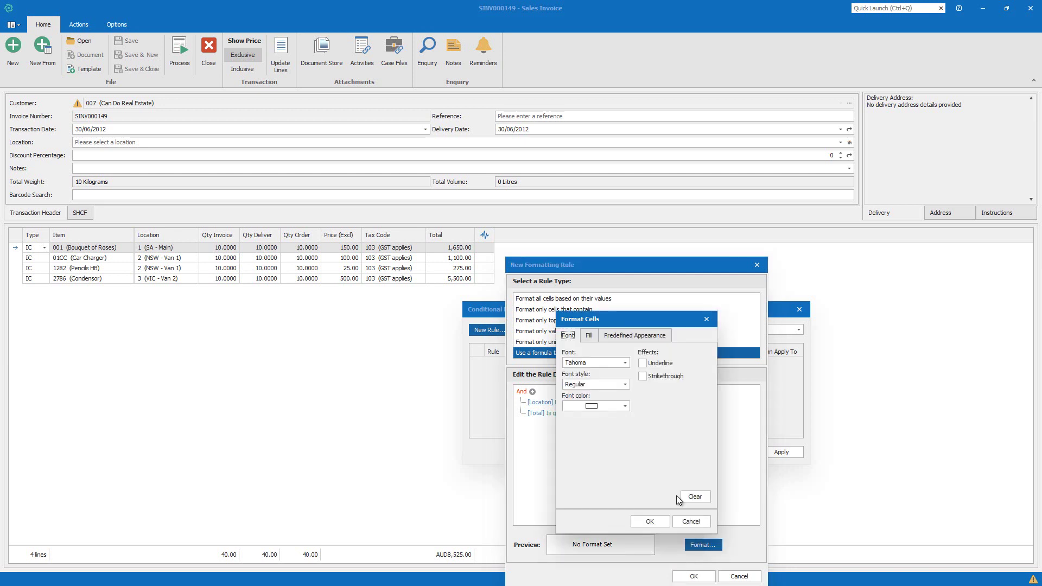
{"action": "left_click", "coordinate": [589, 336]}
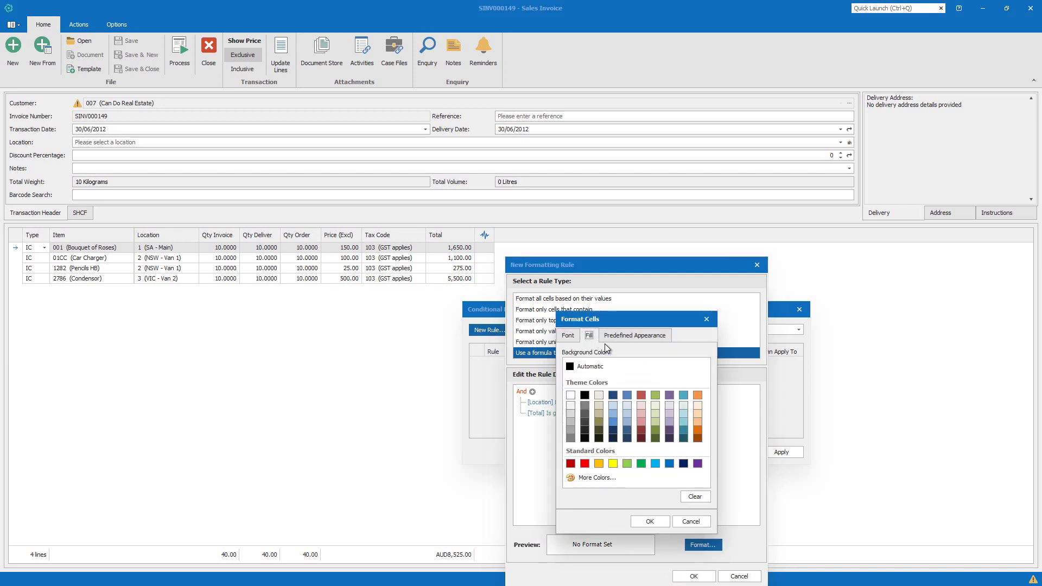
{"action": "left_click", "coordinate": [584, 463]}
{"action": "left_click", "coordinate": [650, 521]}
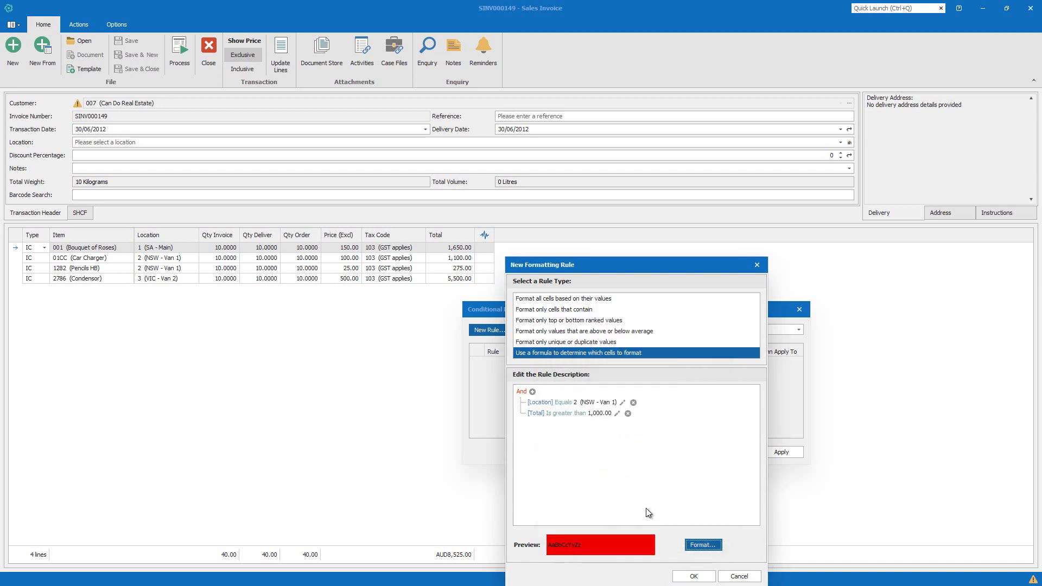
{"action": "left_click", "coordinate": [693, 577]}
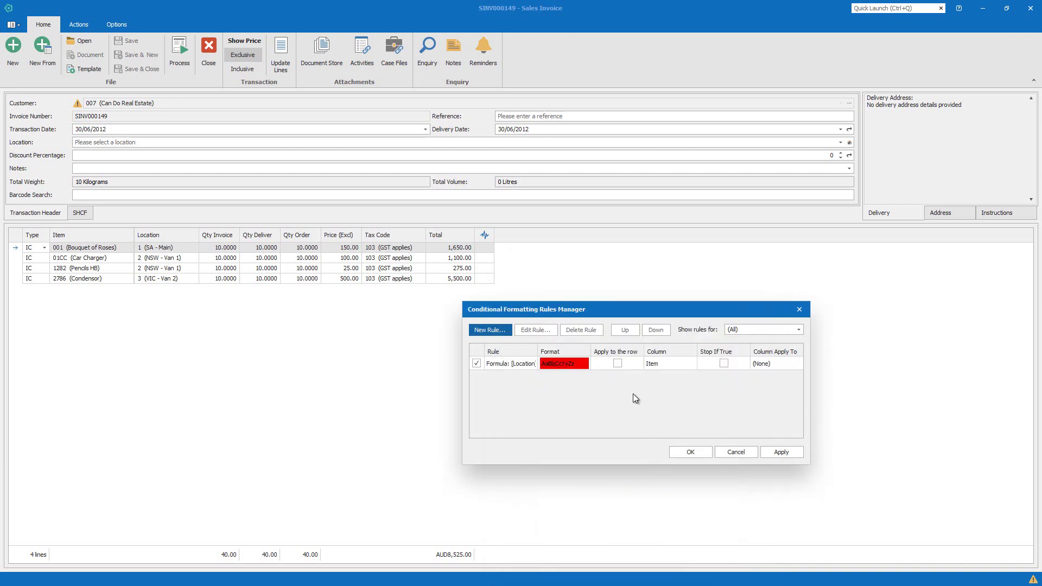
{"action": "left_click", "coordinate": [617, 364]}
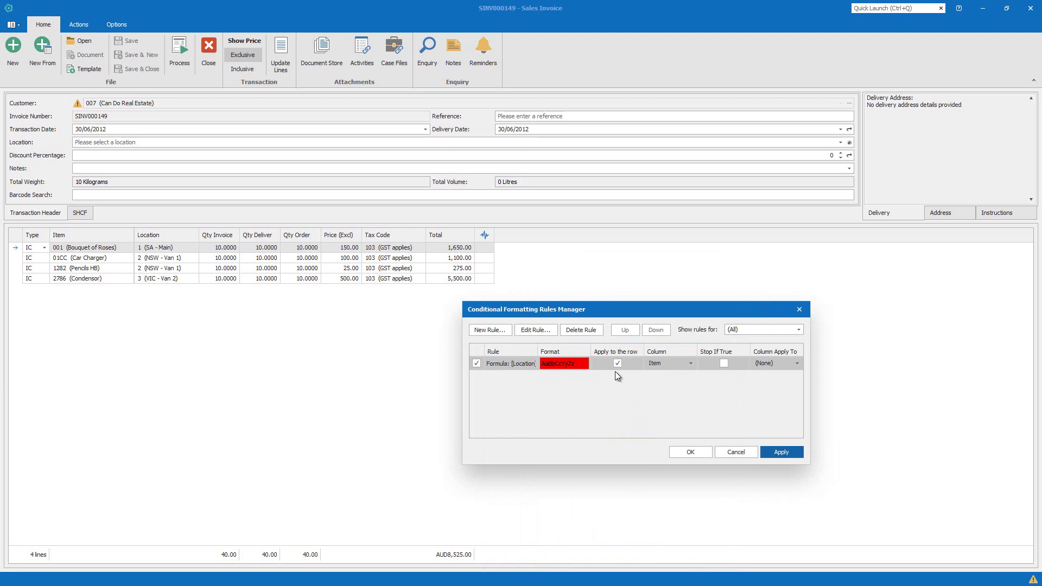
{"action": "left_click", "coordinate": [691, 450]}
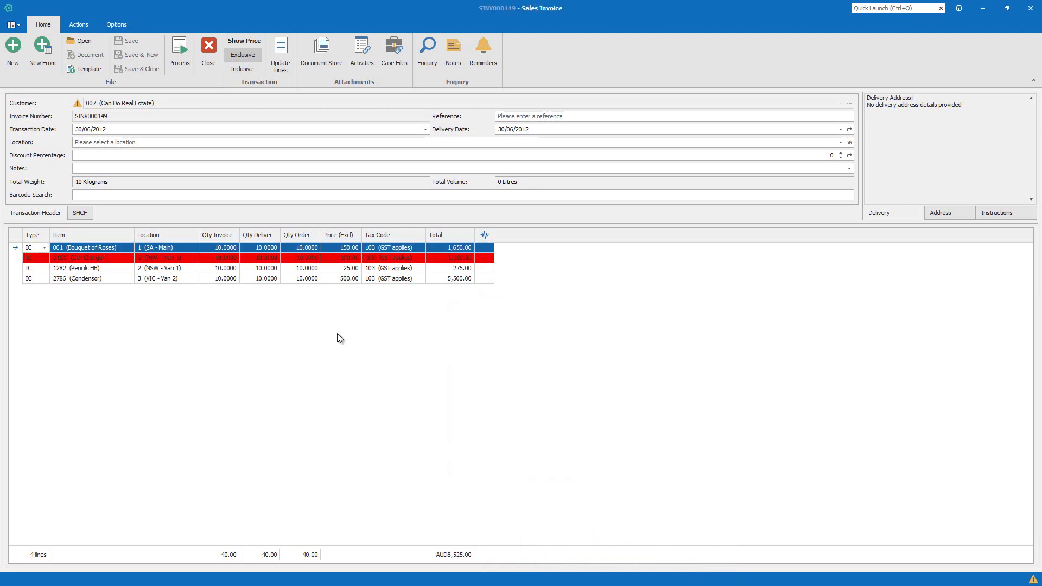